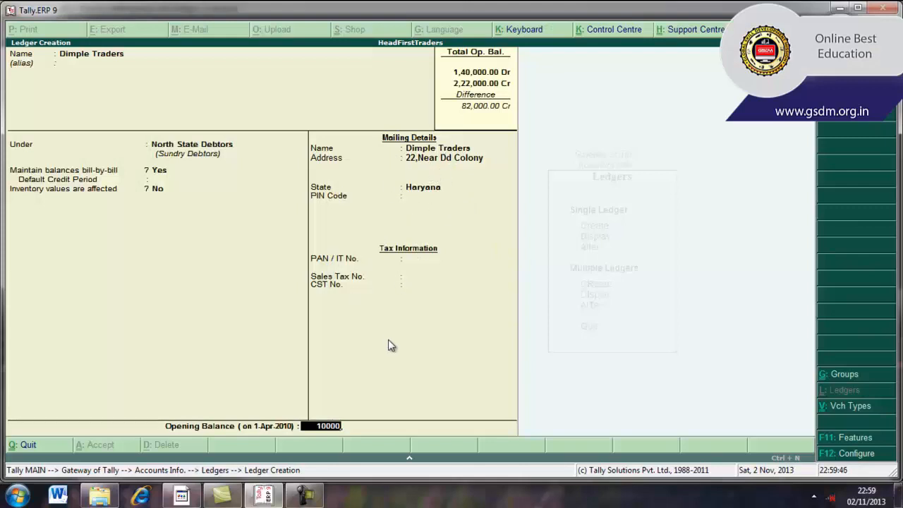
# Step: Save the Dimple Traders ledger with a 10,000 Dr opening balance left on account, and accept the completed Dharmaveer and Co ledger
pyautogui.press('Return')
pyautogui.press('Return')
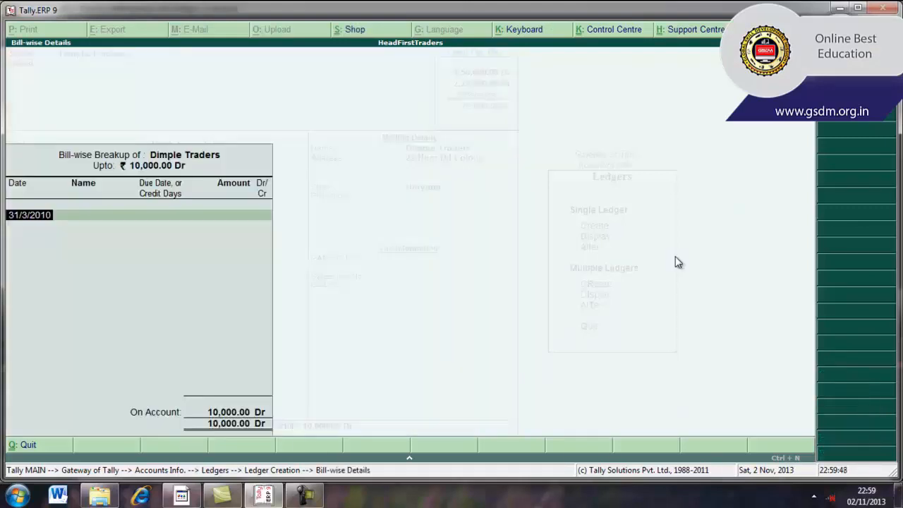
pyautogui.press('Return')
pyautogui.press('Return')
pyautogui.press('Return')
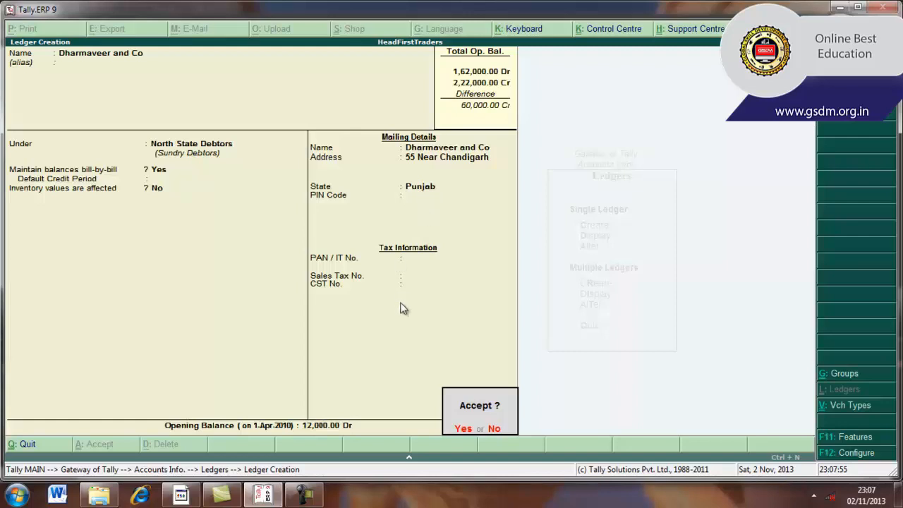
pyautogui.click(462, 429)
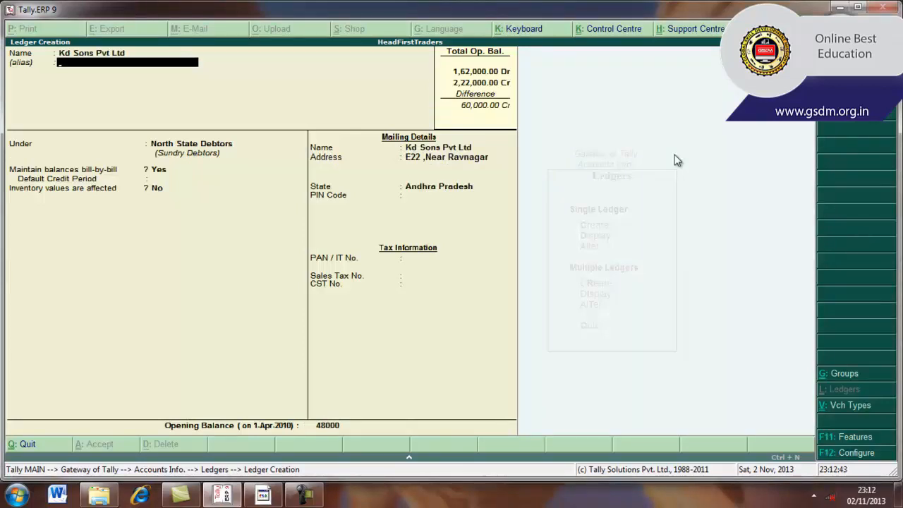
# Step: Assign the Kd Sons Pvt Ltd ledger to the South State Debtors group, leaving its alias blank
pyautogui.press('Return')
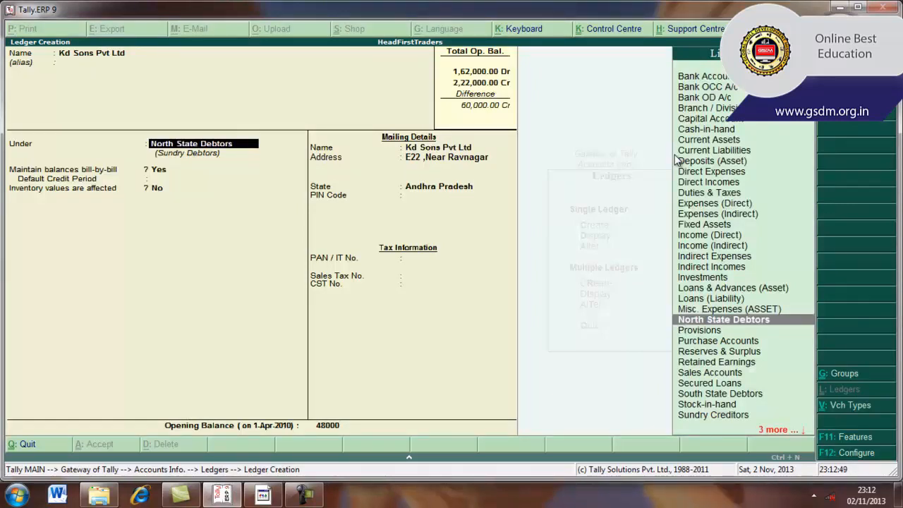
pyautogui.write('sou')
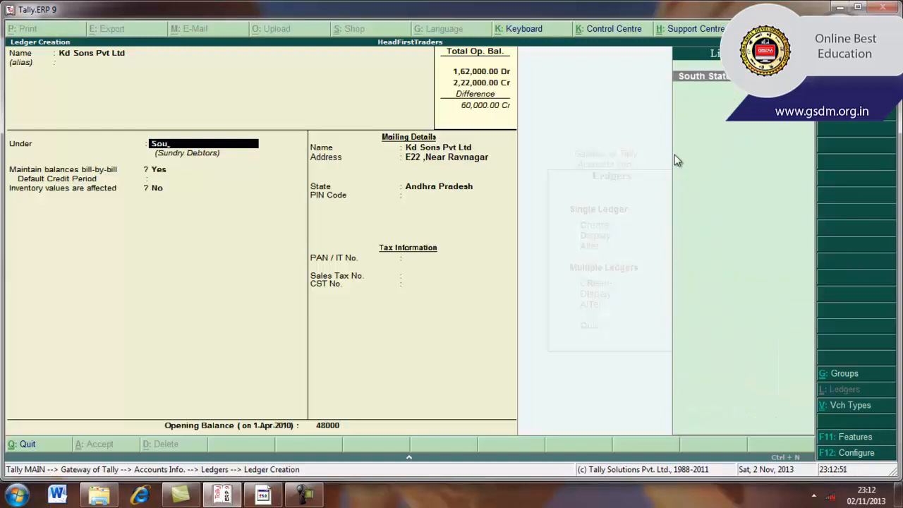
pyautogui.press('Return')
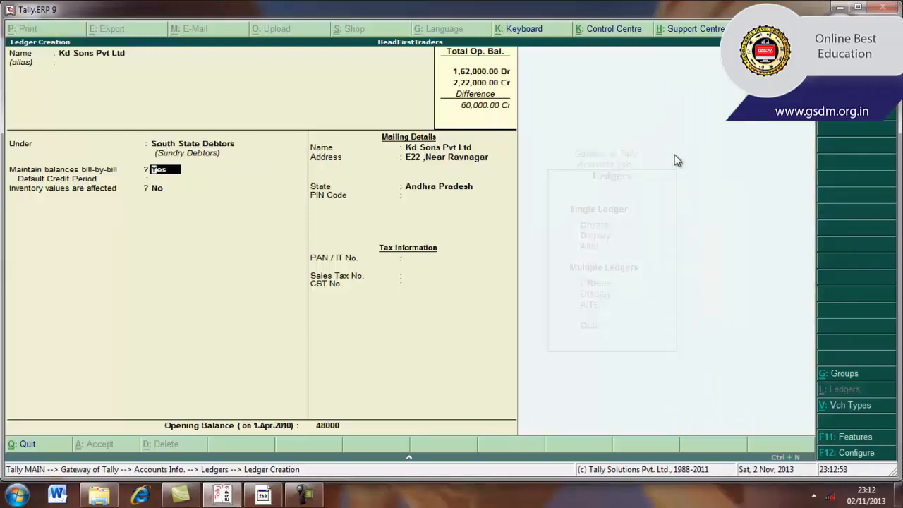
pyautogui.press('BackSpace')
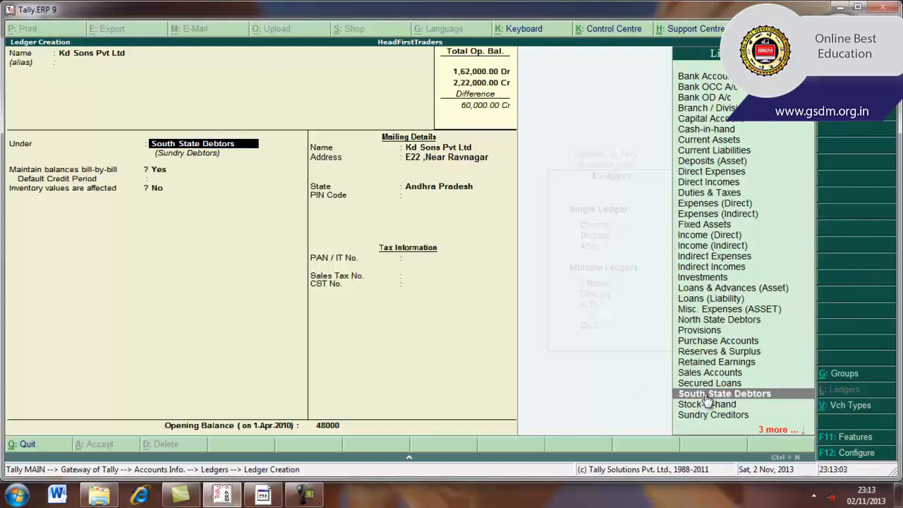
pyautogui.press('Return')
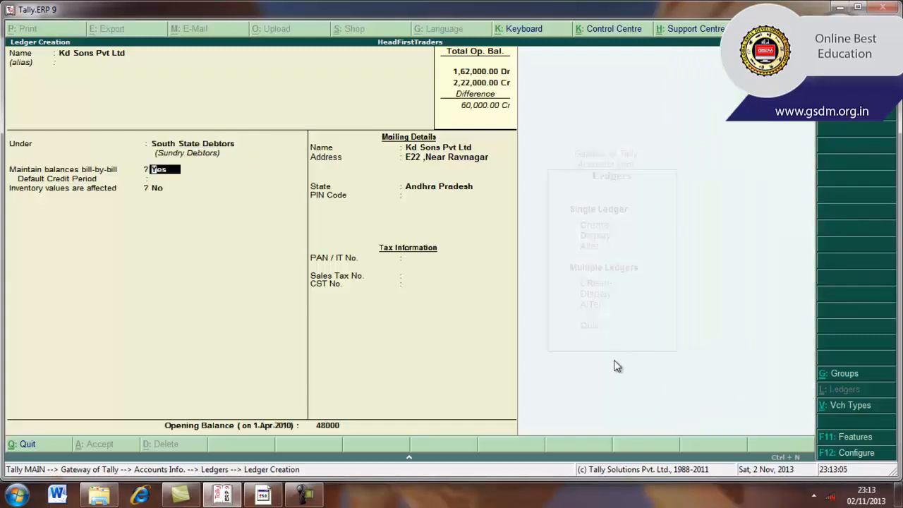
# Step: Keep bill-by-bill balances on for Kd Sons Pvt Ltd and accept its mailing details with Andhra Pradesh as the state
pyautogui.press('Return')
pyautogui.press('Return')
pyautogui.press('Return')
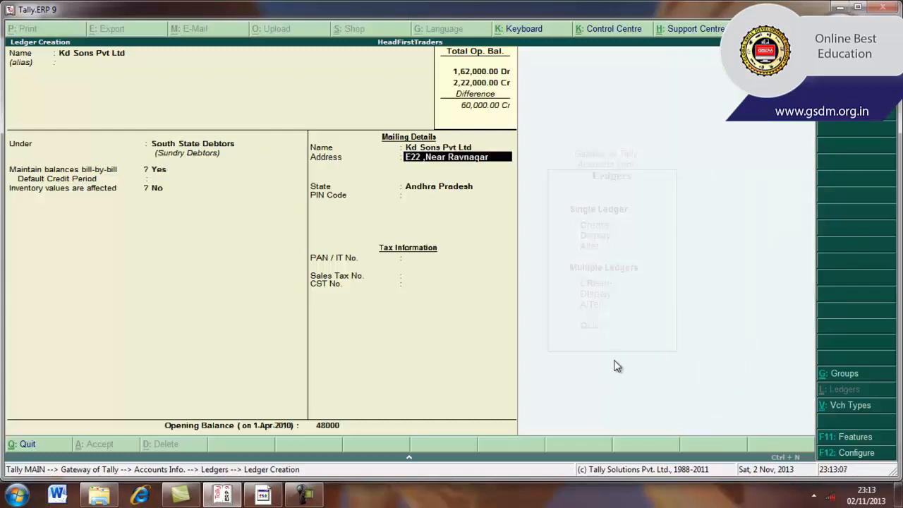
pyautogui.press('Return')
# Step: Leave the PIN code and tax fields blank and save Kd Sons Pvt Ltd with a 48,000 Dr opening balance
pyautogui.press('Return')
pyautogui.press('Return')
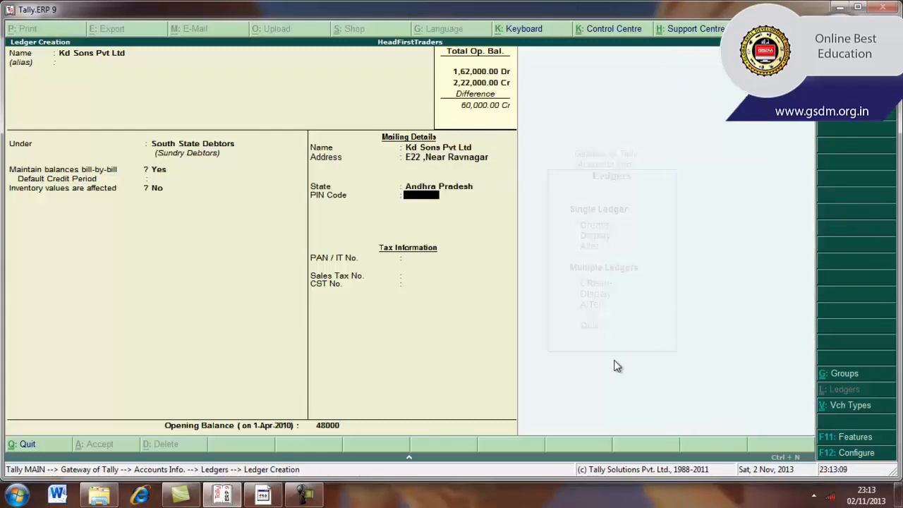
pyautogui.press('Return')
pyautogui.press('Return')
pyautogui.press('Return')
pyautogui.press('Return')
pyautogui.press('Return')
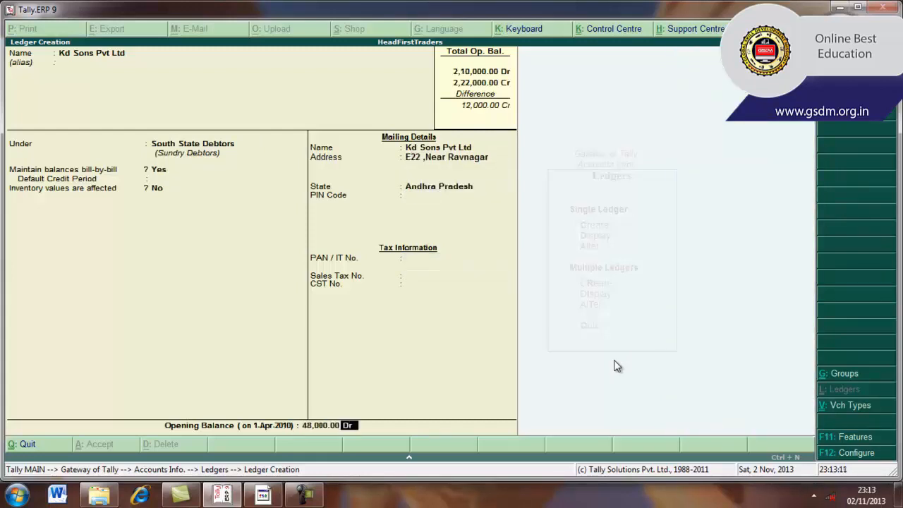
pyautogui.press('Return')
pyautogui.press('Return')
pyautogui.press('Return')
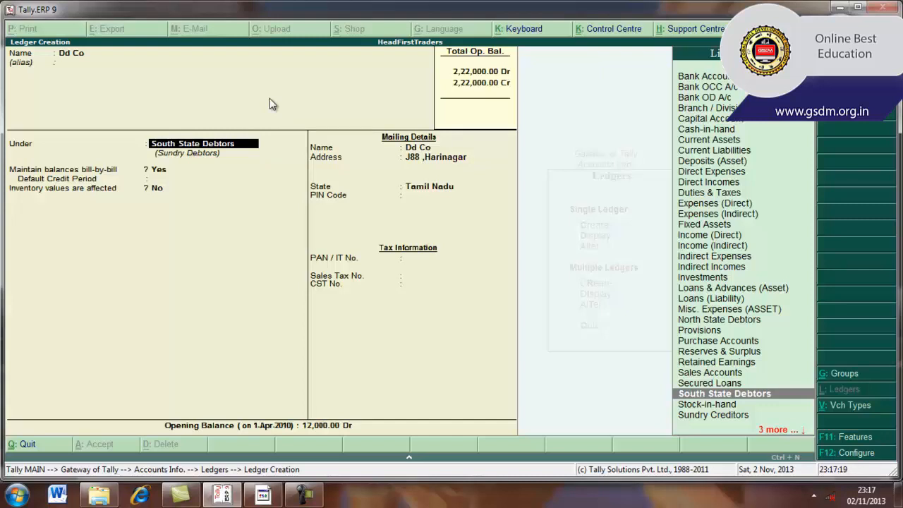
# Step: Confirm the Dd Co ledger under South State Debtors with bill-by-bill balances on and Tamil Nadu as its mailing state
pyautogui.press('Return')
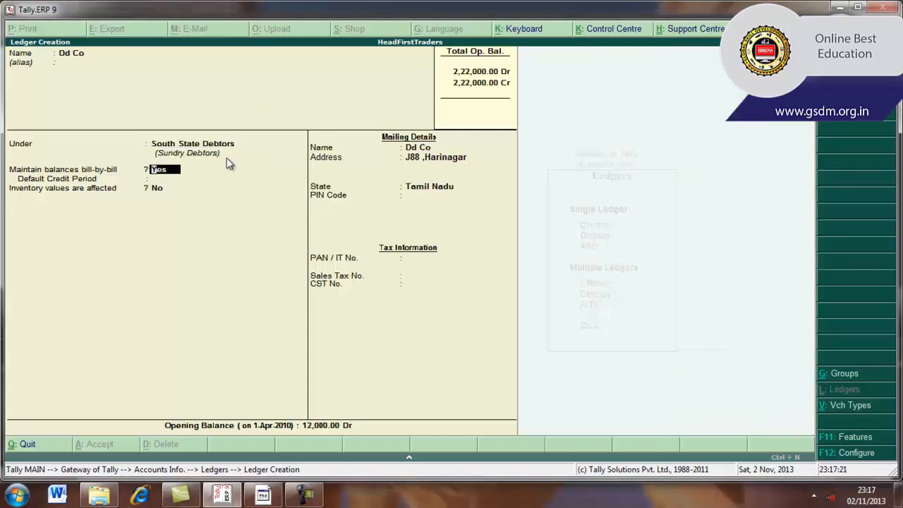
pyautogui.press('Return')
pyautogui.press('Return')
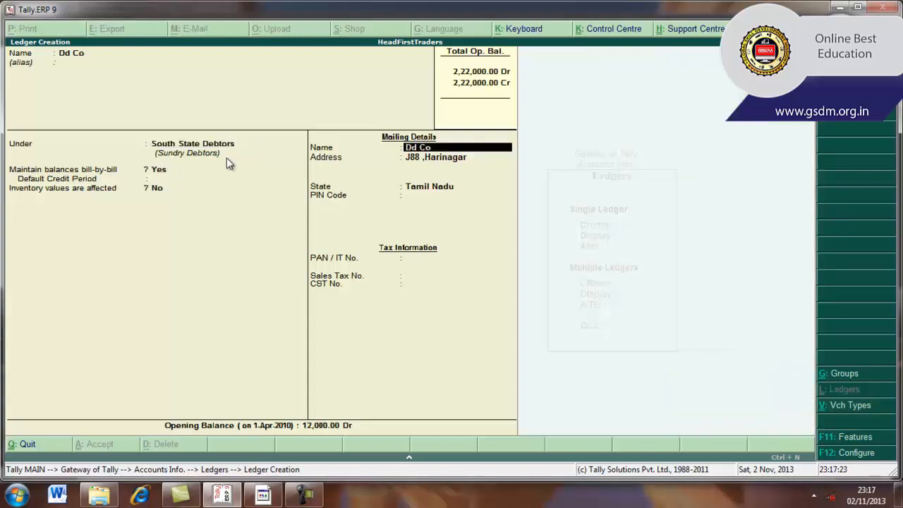
pyautogui.press('Return')
pyautogui.press('Return')
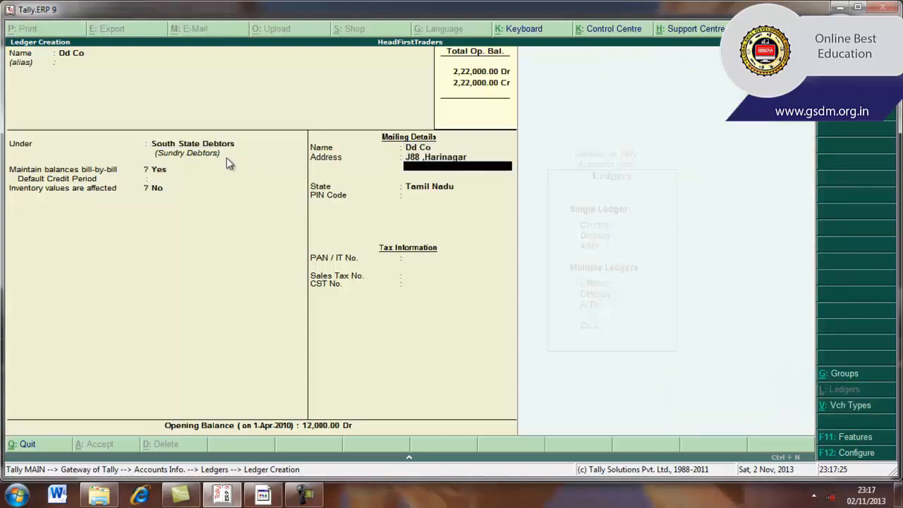
pyautogui.press('Return')
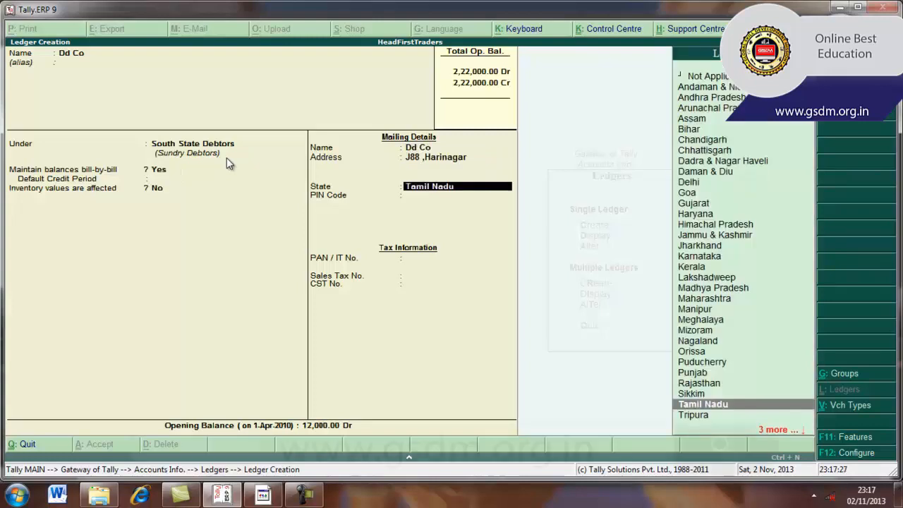
pyautogui.press('Return')
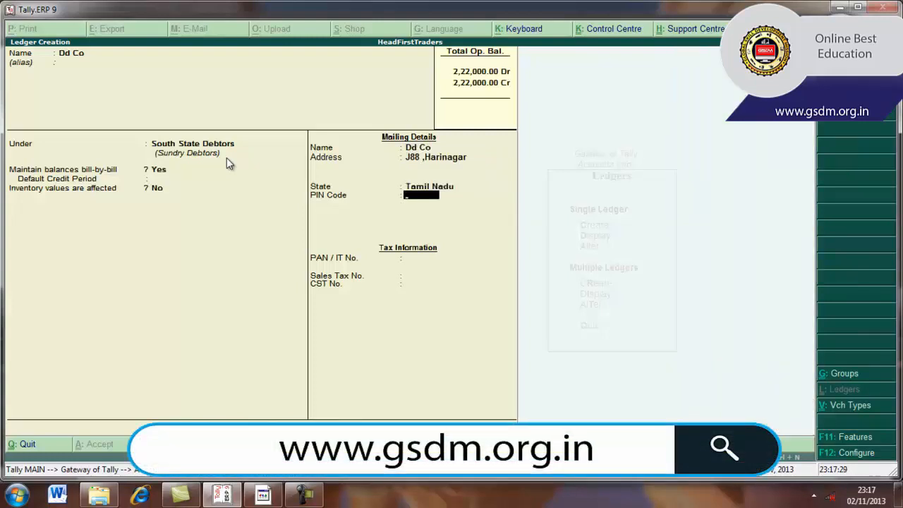
pyautogui.press('BackSpace')
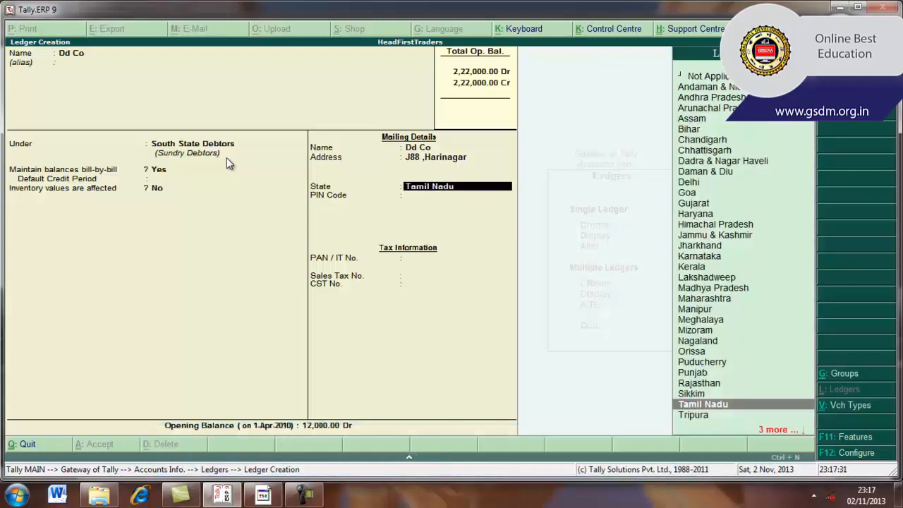
pyautogui.press('BackSpace')
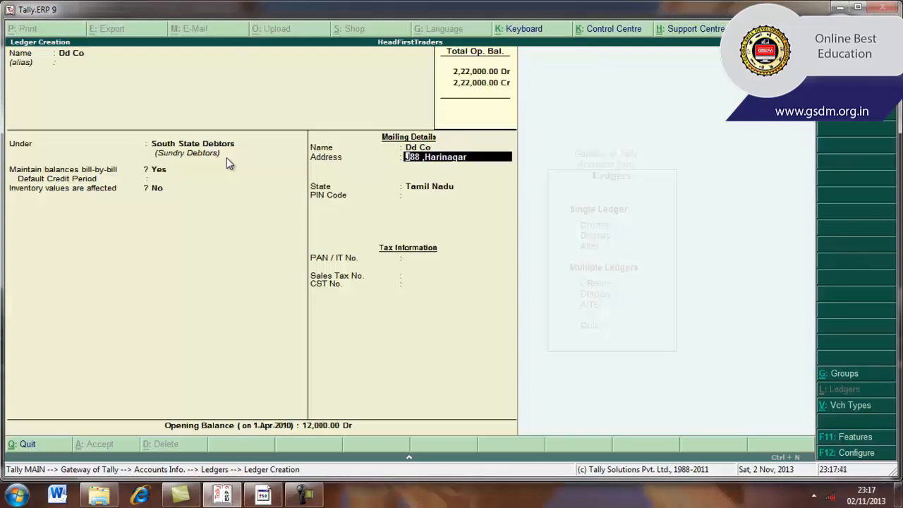
pyautogui.press('Return')
pyautogui.press('Return')
pyautogui.press('Return')
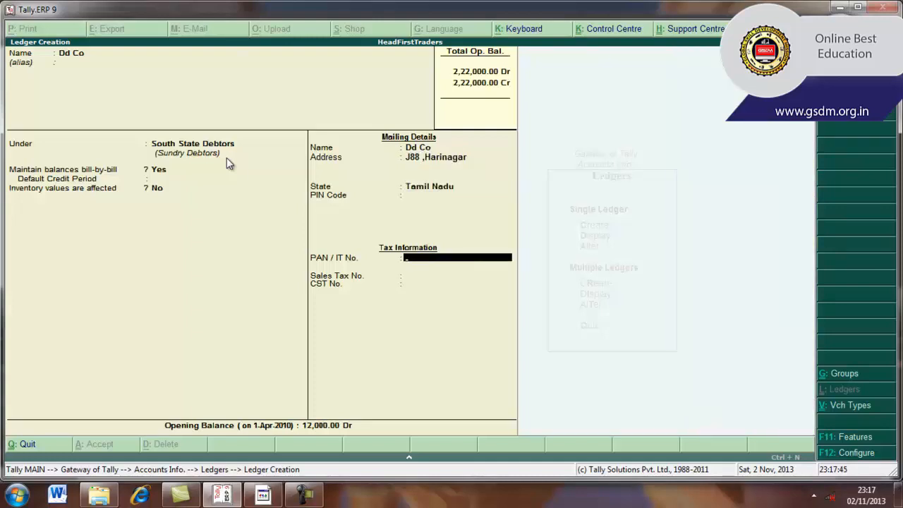
# Step: Save the Dd Co ledger with blank tax details and a 12,000 Dr opening balance without a bill-wise breakup
pyautogui.press('Return')
pyautogui.press('Return')
pyautogui.press('Return')
pyautogui.press('Return')
pyautogui.press('Return')
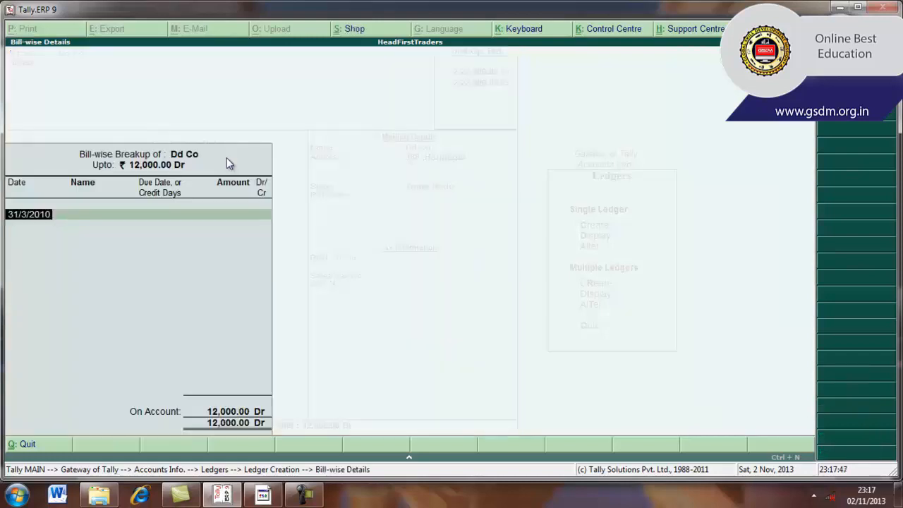
pyautogui.press('Return')
pyautogui.press('Return')
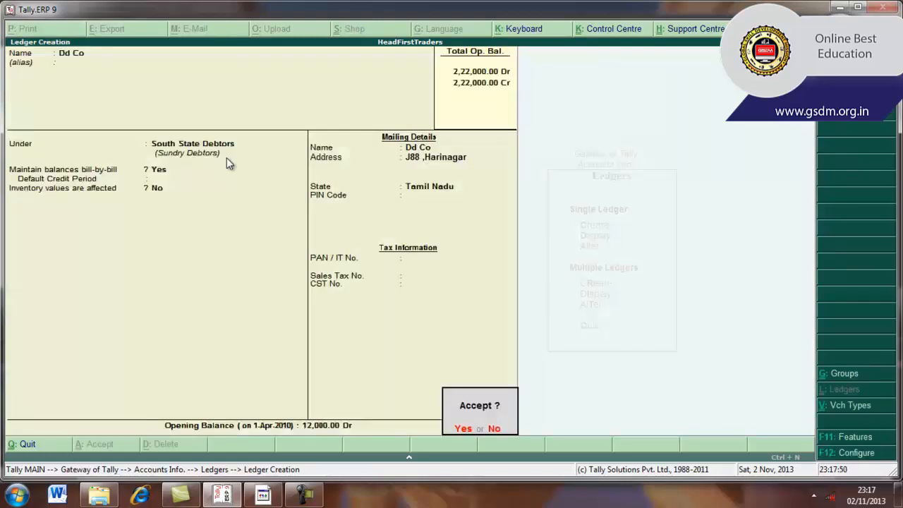
pyautogui.press('Return')
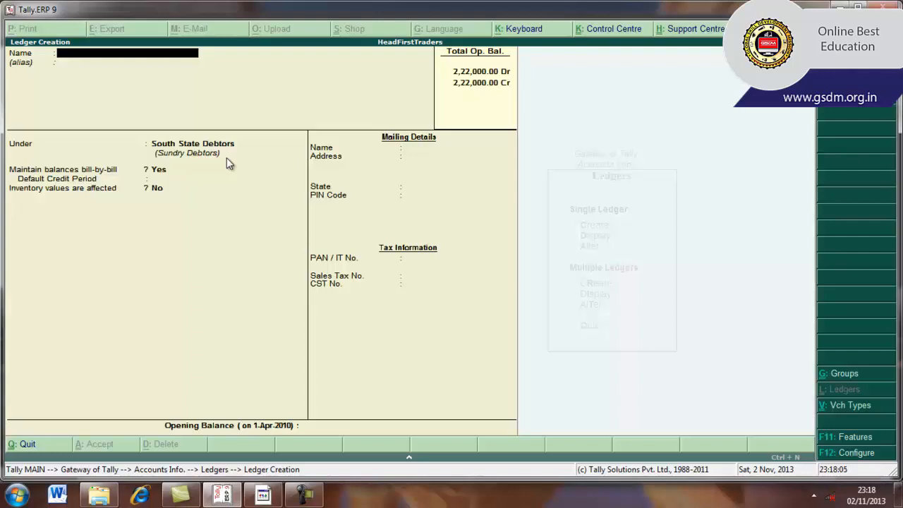
# Step: Quit ledger creation and return to the Gateway of Tally
pyautogui.press('Escape')
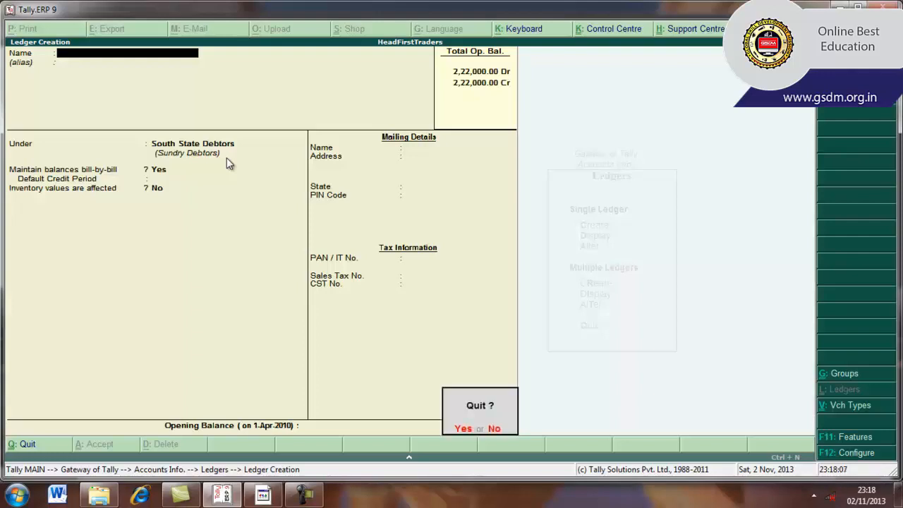
pyautogui.press('y')
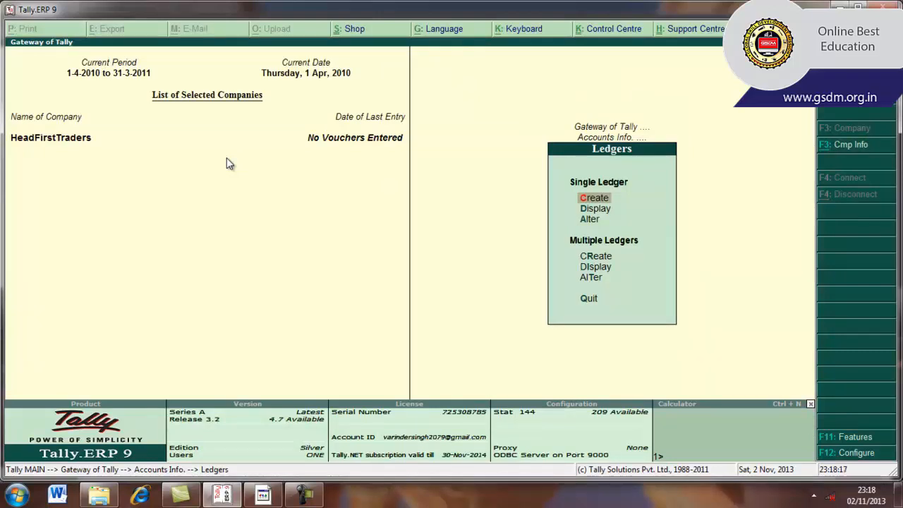
pyautogui.press('Escape')
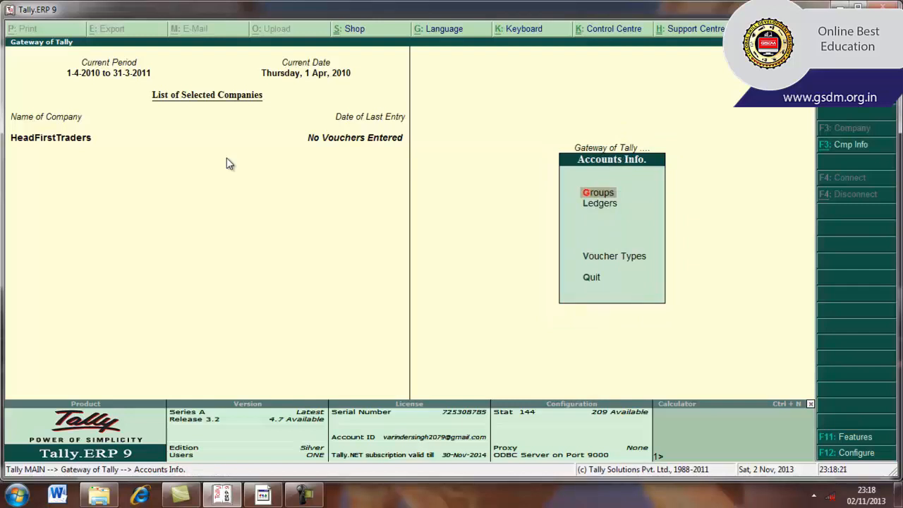
pyautogui.press('Escape')
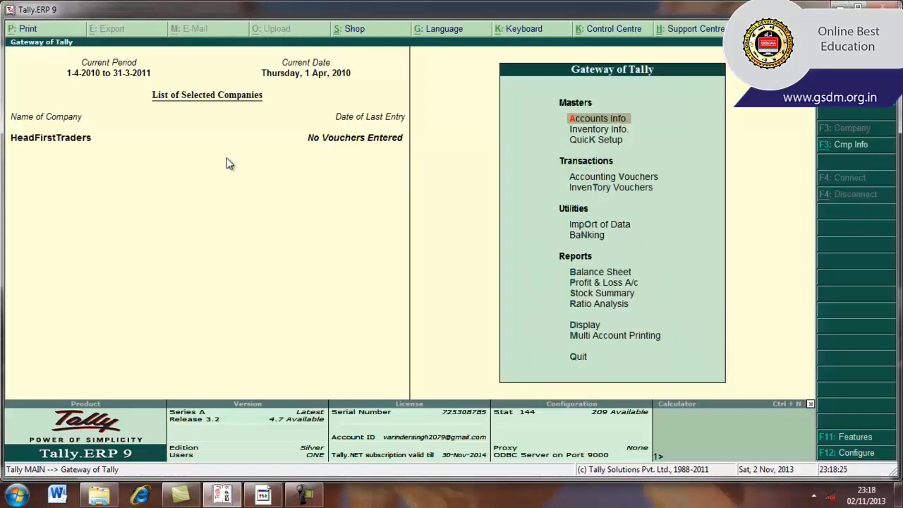
# Step: Open the Trial Balance report of HeadFirstTraders
pyautogui.press('Down')
pyautogui.press('Down')
pyautogui.press('Down')
pyautogui.press('Down')
pyautogui.press('Down')
pyautogui.press('Down')
pyautogui.press('Down')
pyautogui.press('Down')
pyautogui.press('Down')
pyautogui.press('Down')
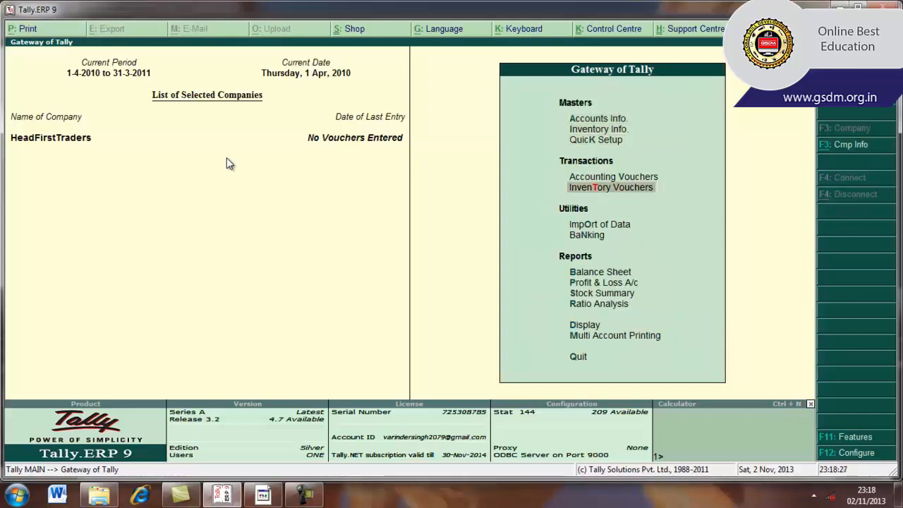
pyautogui.press('Down')
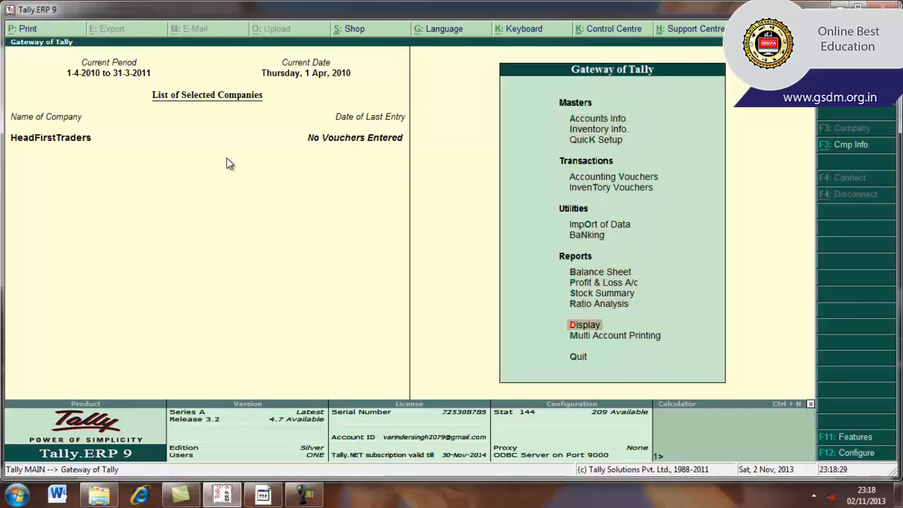
pyautogui.click(575, 327)
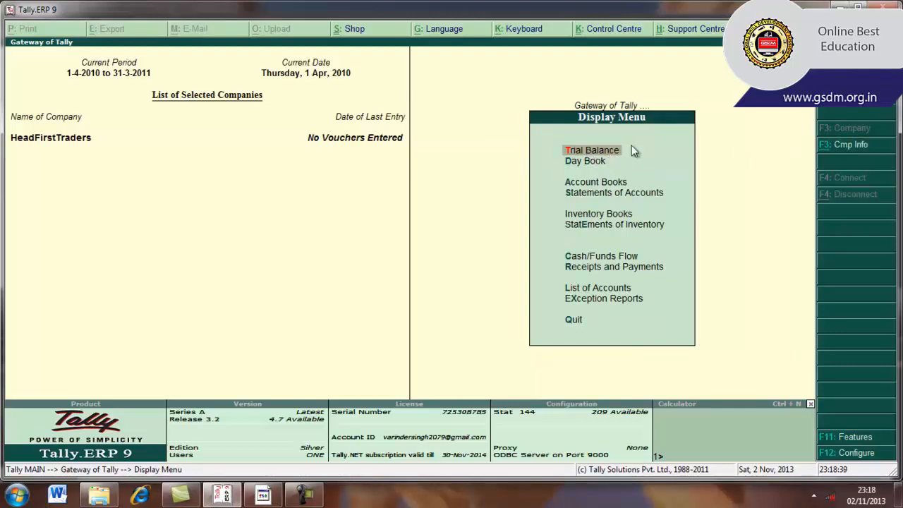
pyautogui.press('Return')
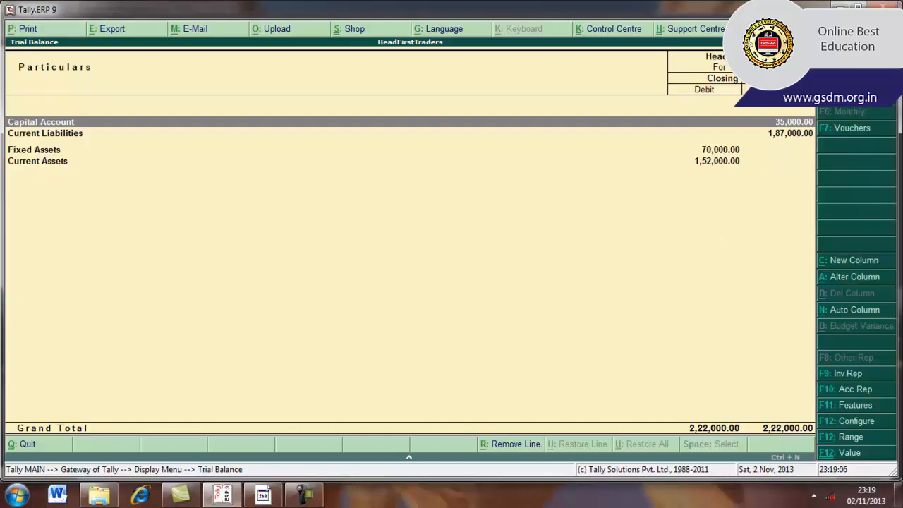
# Step: Expand the Trial Balance to detailed view and examine the Sundry Debtors group summary down to its individual ledgers
pyautogui.hotkey('alt', 'F1')
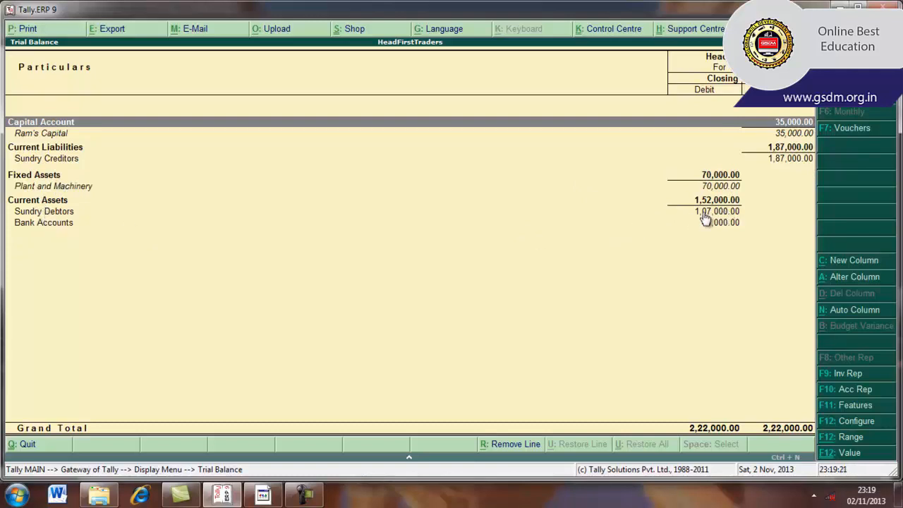
pyautogui.click(64, 214)
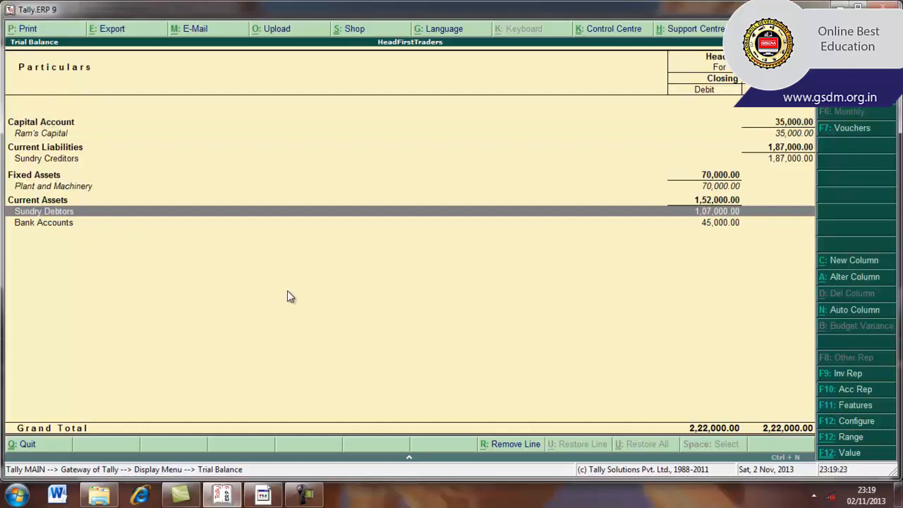
pyautogui.press('Return')
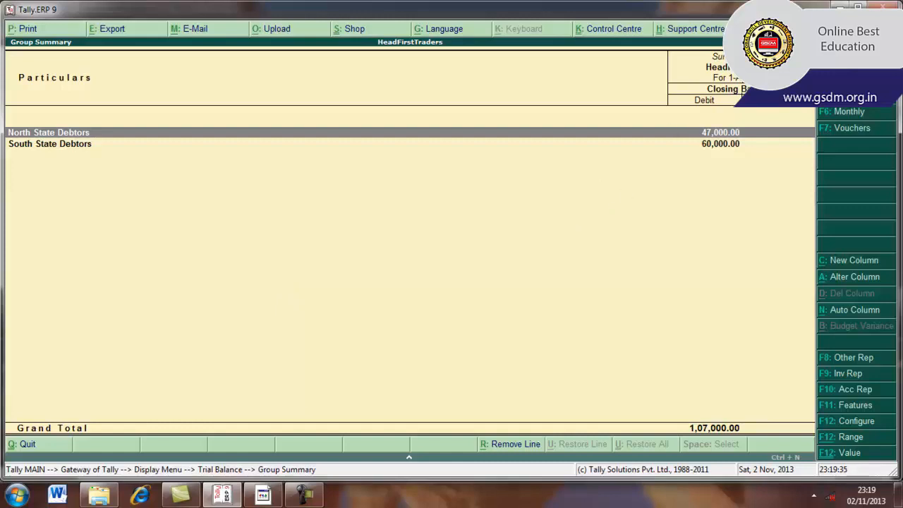
pyautogui.hotkey('alt', 'F1')
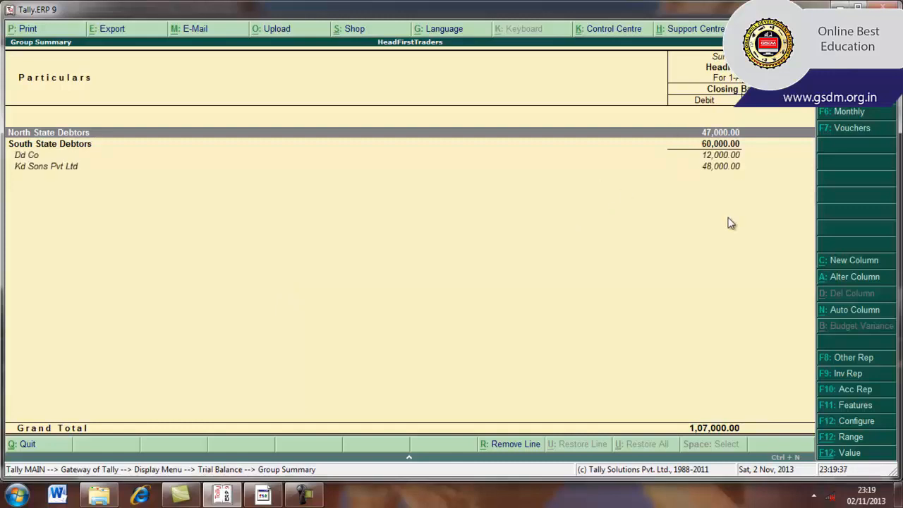
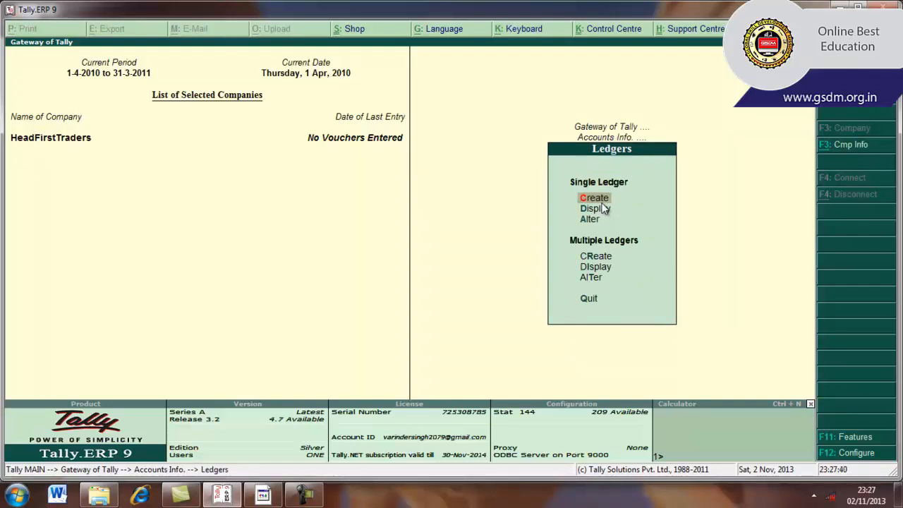
# Step: Start a new single ledger named Telephone Exp without an alias
pyautogui.press('Return')
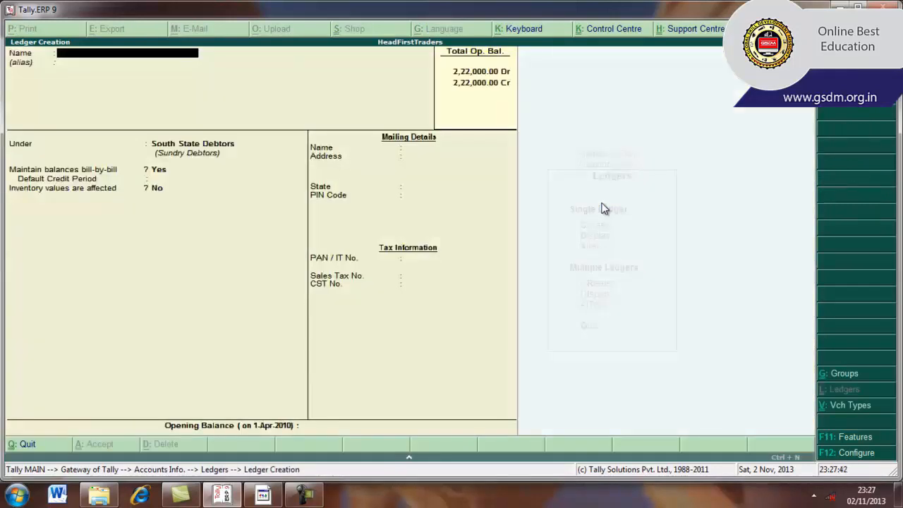
pyautogui.write('TelephoneEx')
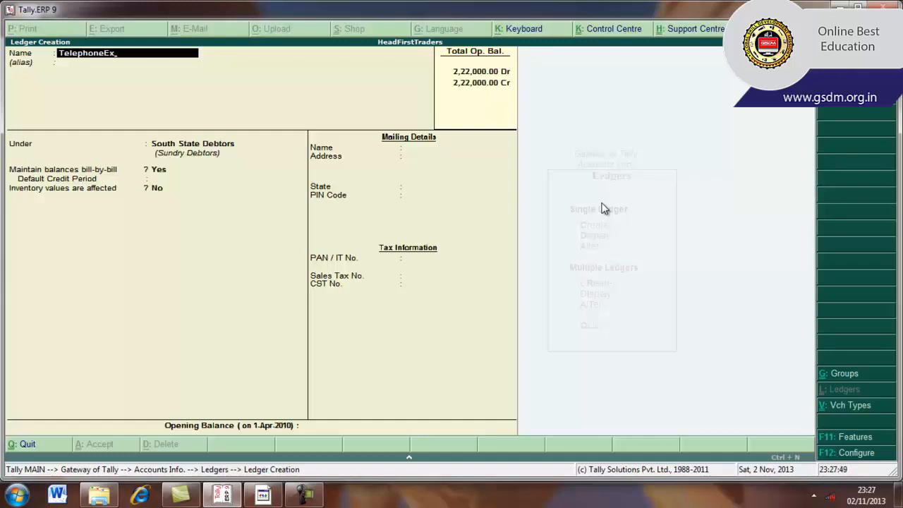
pyautogui.press('BackSpace')
pyautogui.press('BackSpace')
pyautogui.write('Exp..')
pyautogui.press('Return')
pyautogui.press('Return')
# Step: Place the Telephone Exp ledger under Indirect Expenses with inventory values not affected, and save it
pyautogui.write('In')
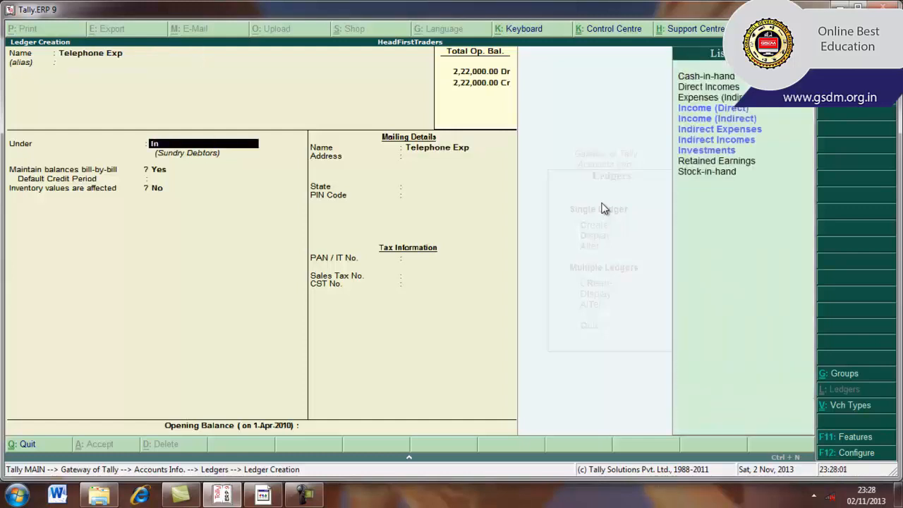
pyautogui.press('Down')
pyautogui.press('Down')
pyautogui.press('Down')
pyautogui.press('Return')
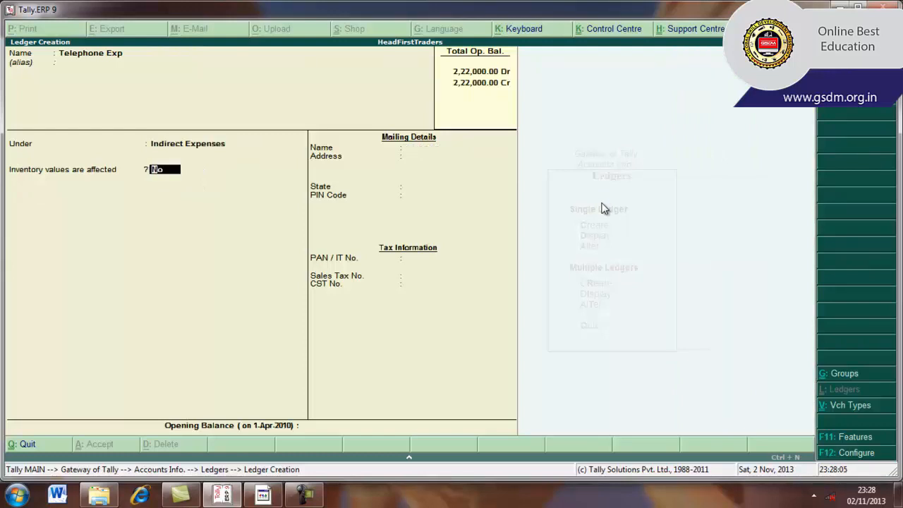
pyautogui.press('BackSpace')
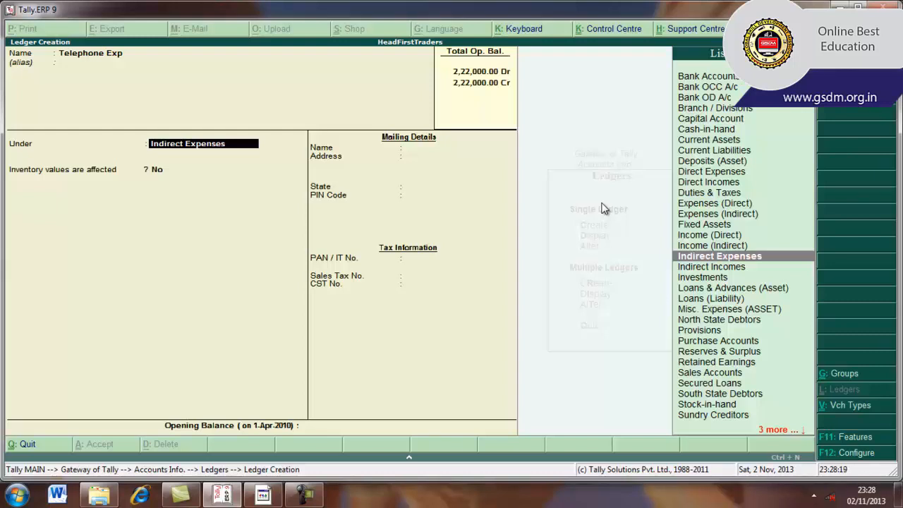
pyautogui.press('Return')
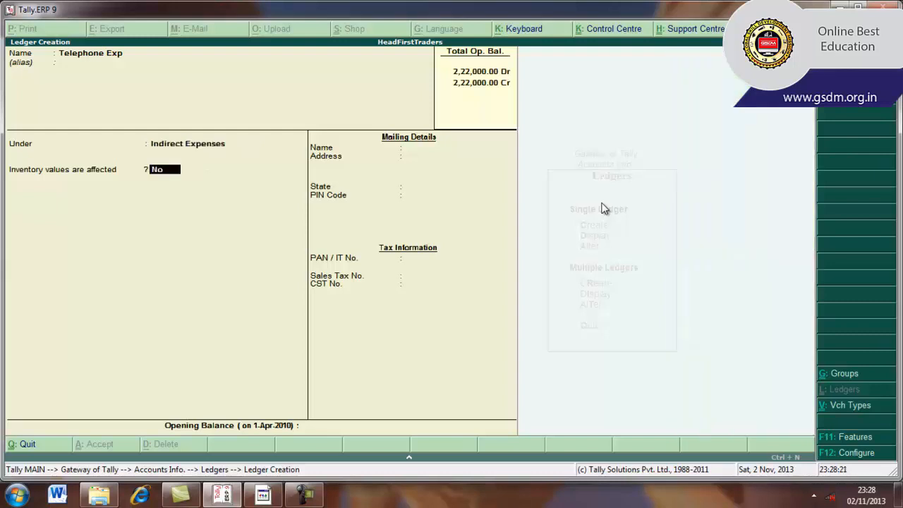
pyautogui.press('Return')
pyautogui.press('Return')
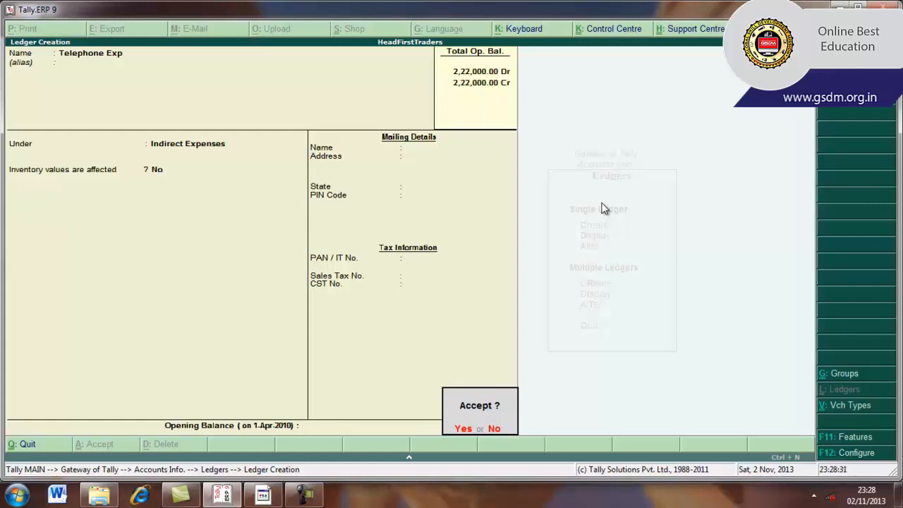
pyautogui.press('Return')
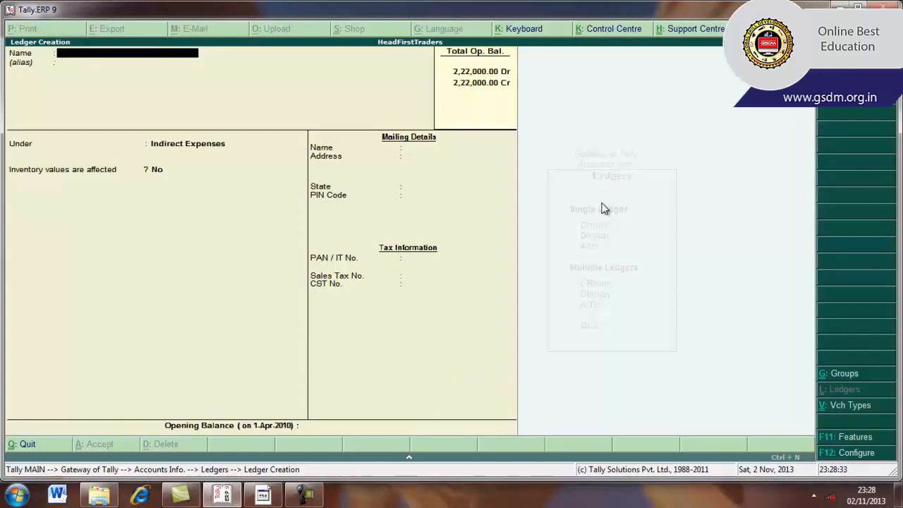
# Step: Name the next new ledger Bank Interest and leave its alias blank
pyautogui.write('Bank Interest')
pyautogui.press('Return')
pyautogui.press('Return')
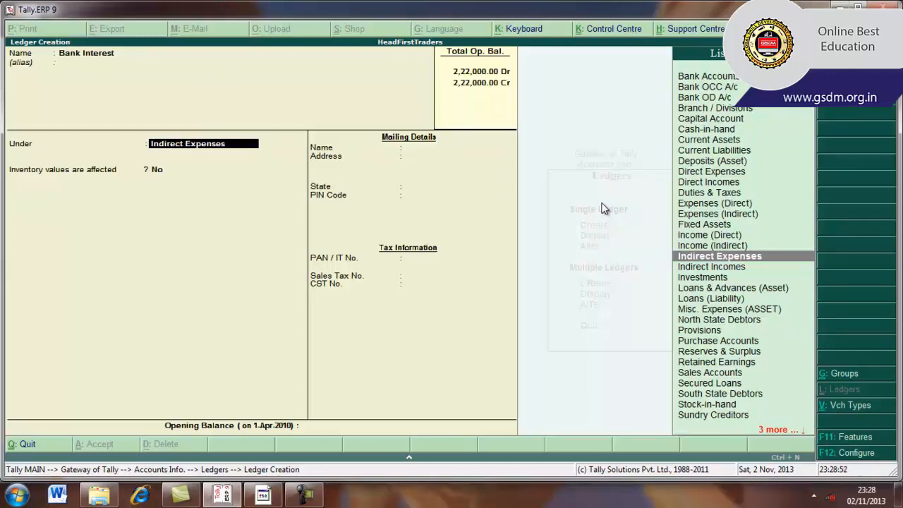
# Step: Place the Bank Interest ledger under Indirect Incomes with inventory values not affected, and save it
pyautogui.press('Down')
pyautogui.press('Up')
pyautogui.press('Down')
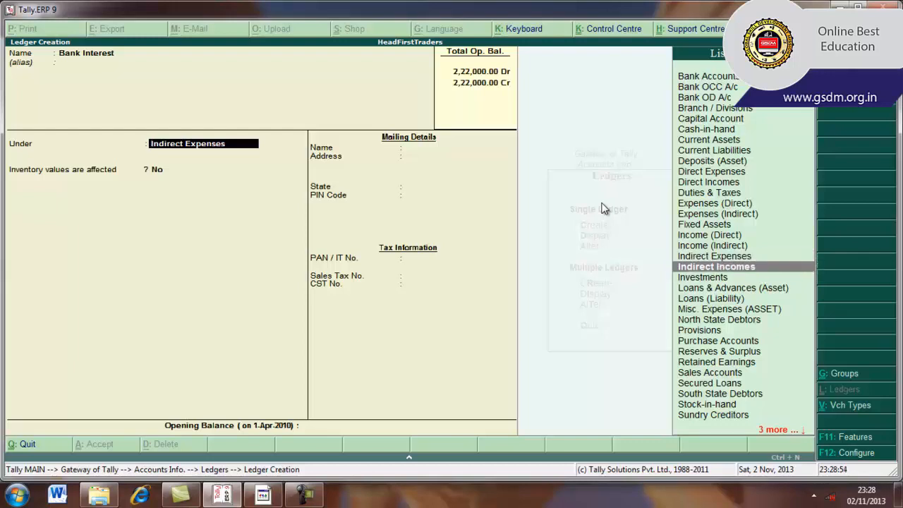
pyautogui.click(715, 269)
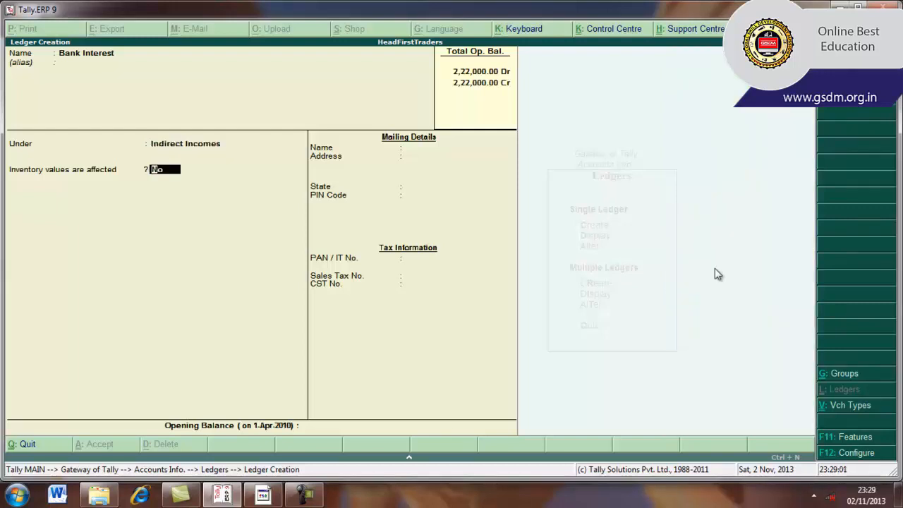
pyautogui.press('Return')
pyautogui.press('Return')
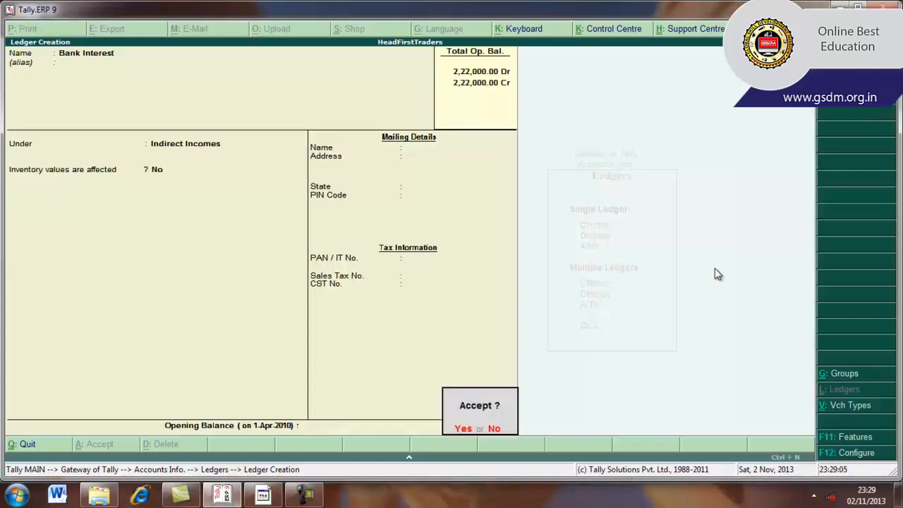
pyautogui.press('Return')
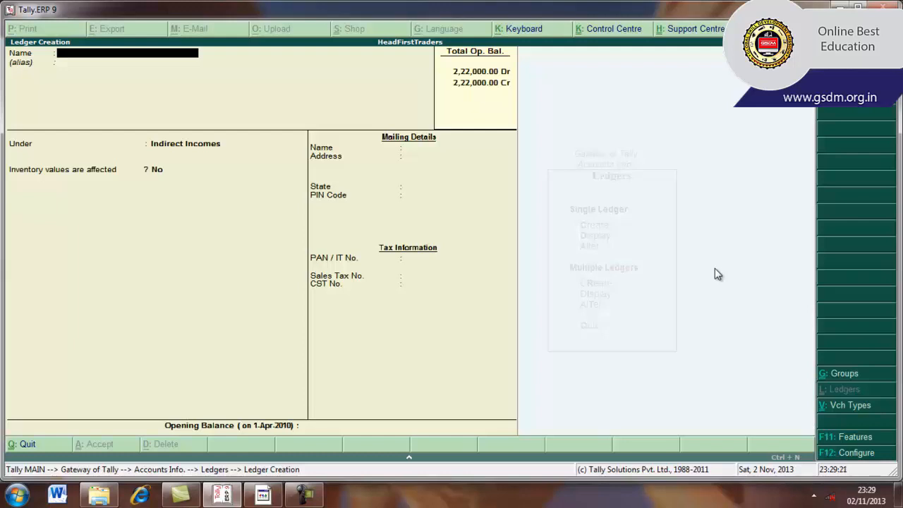
# Step: Quit single ledger creation and return to the Gateway of Tally
pyautogui.press('Escape')
pyautogui.press('Return')
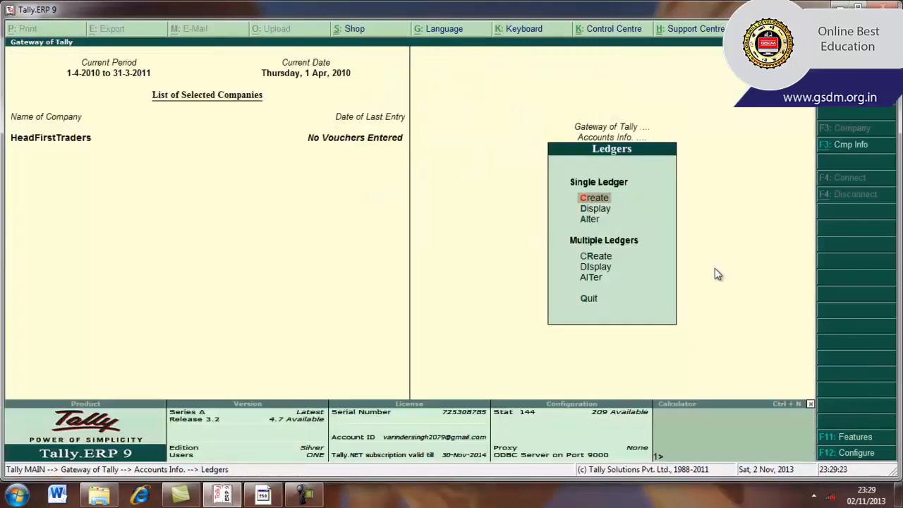
pyautogui.press('Escape')
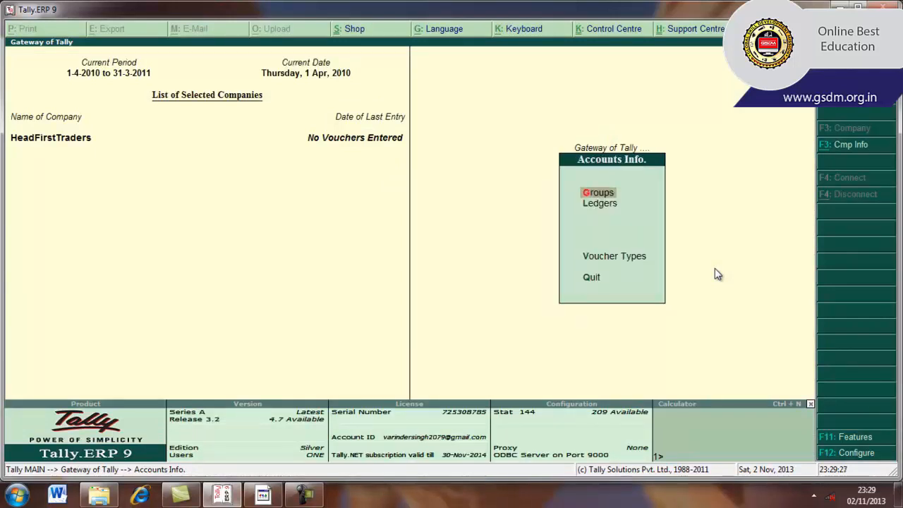
pyautogui.press('Escape')
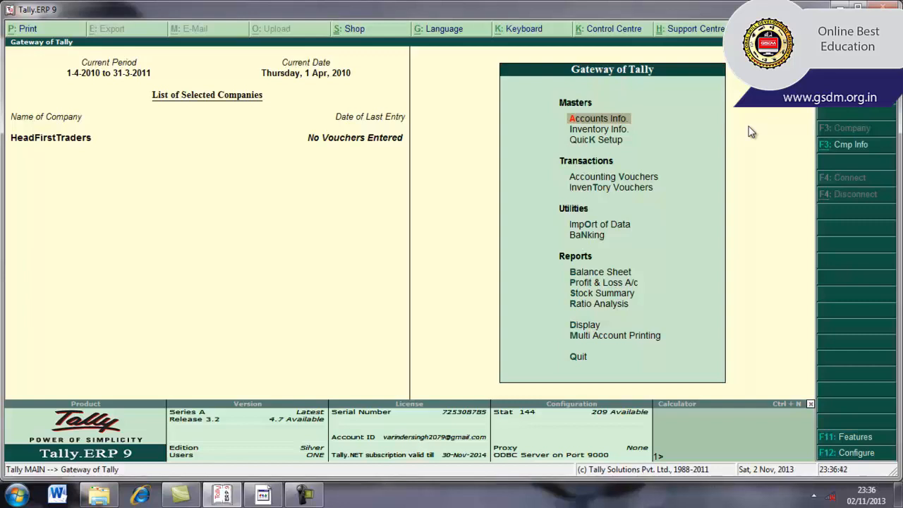
# Step: Open the creation form for multiple ledgers from the accounts masters
pyautogui.click(587, 123)
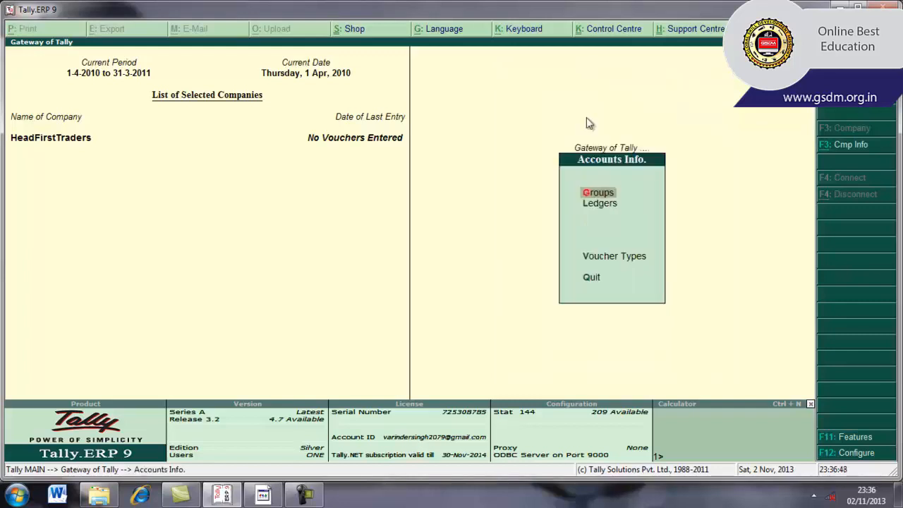
pyautogui.press('Down')
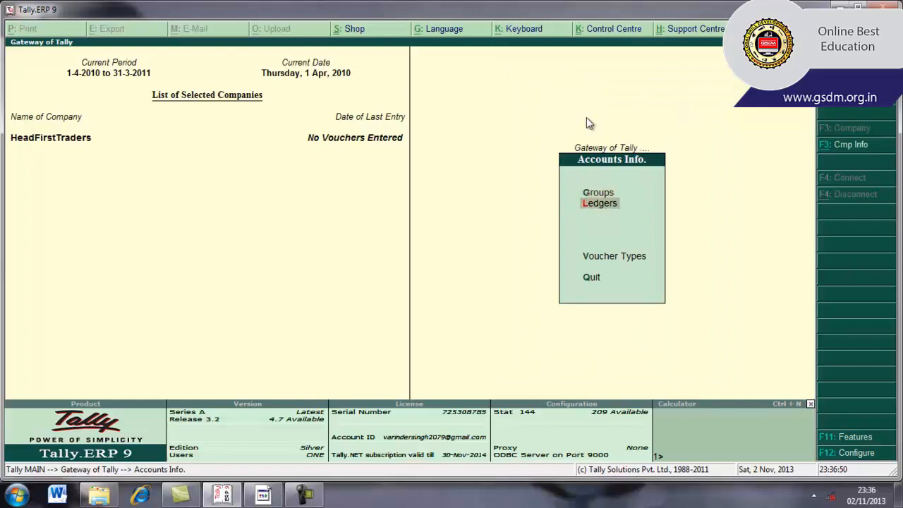
pyautogui.press('Return')
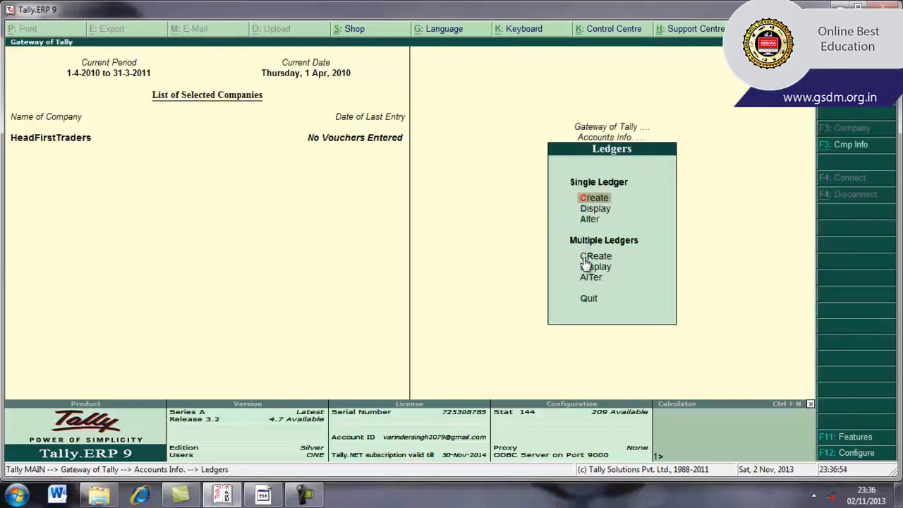
pyautogui.press('Down')
pyautogui.press('Down')
pyautogui.press('Down')
pyautogui.press('Down')
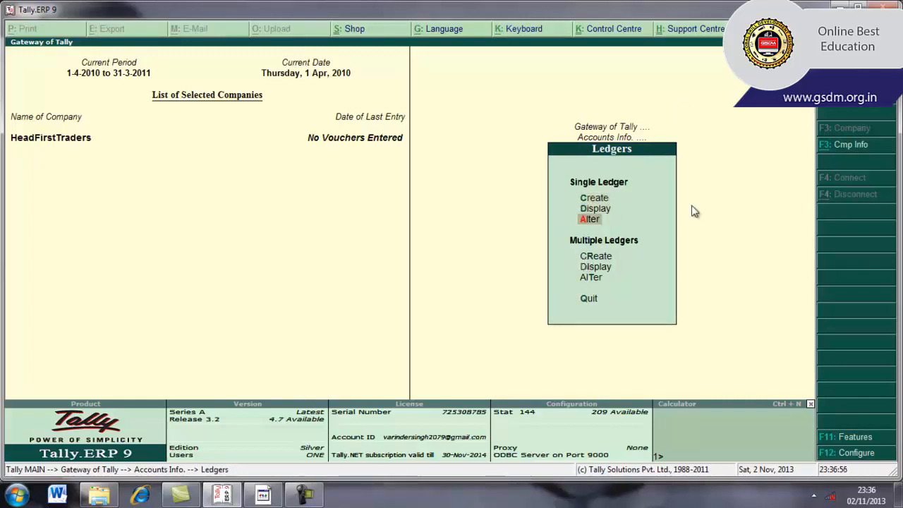
pyautogui.press('Up')
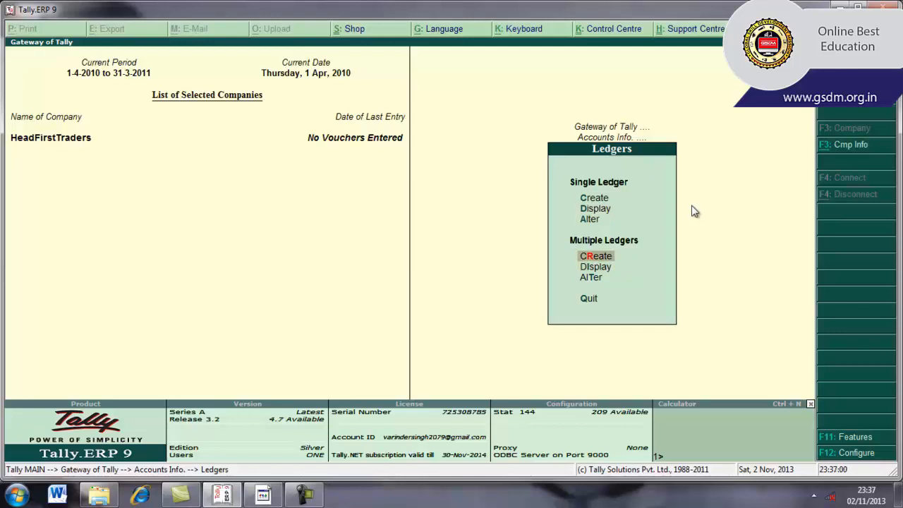
pyautogui.press('Return')
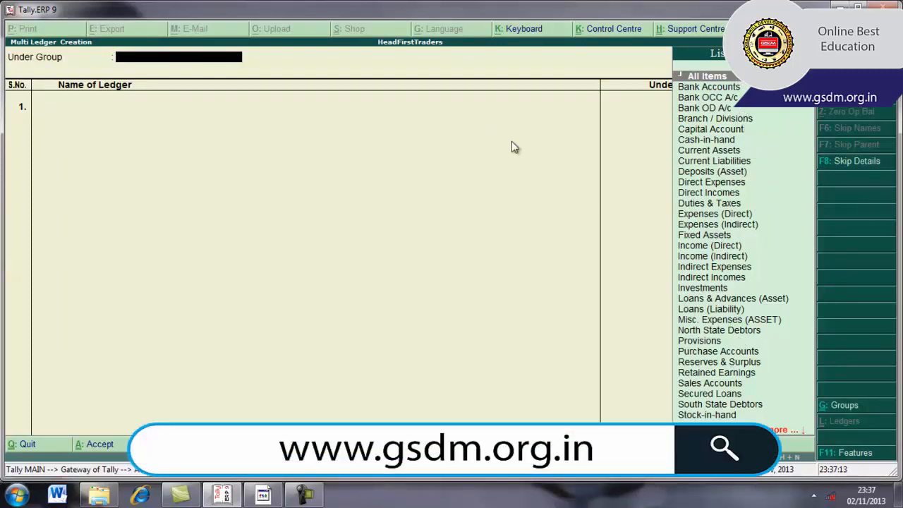
# Step: Set Direct Expenses as the group for the multiple ledgers
pyautogui.write('D')
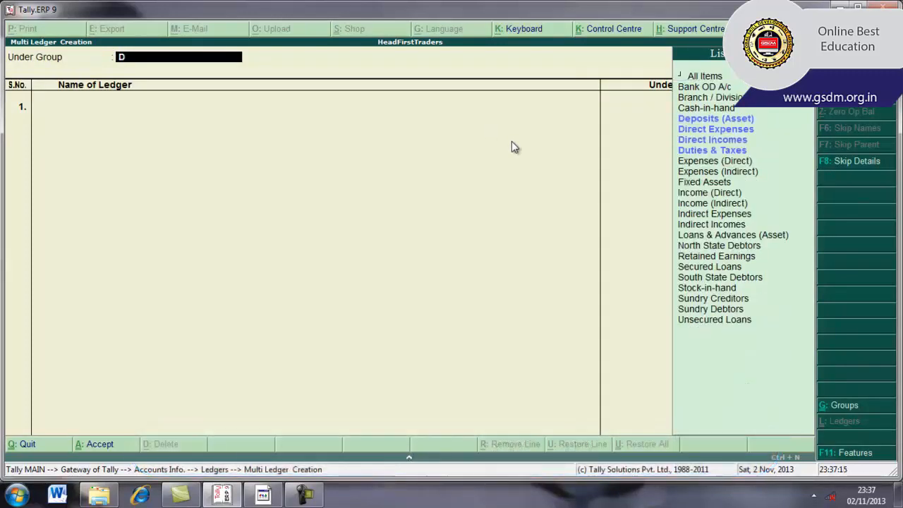
pyautogui.write('irect')
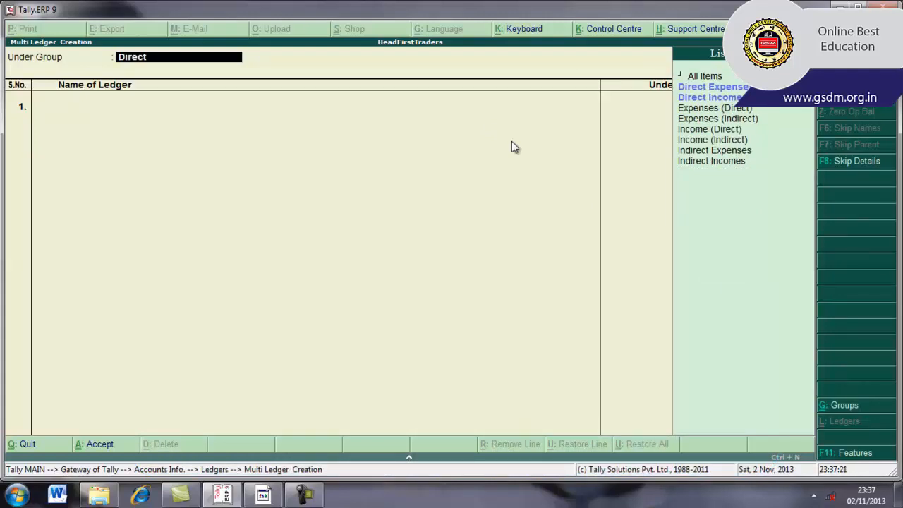
pyautogui.press('Down')
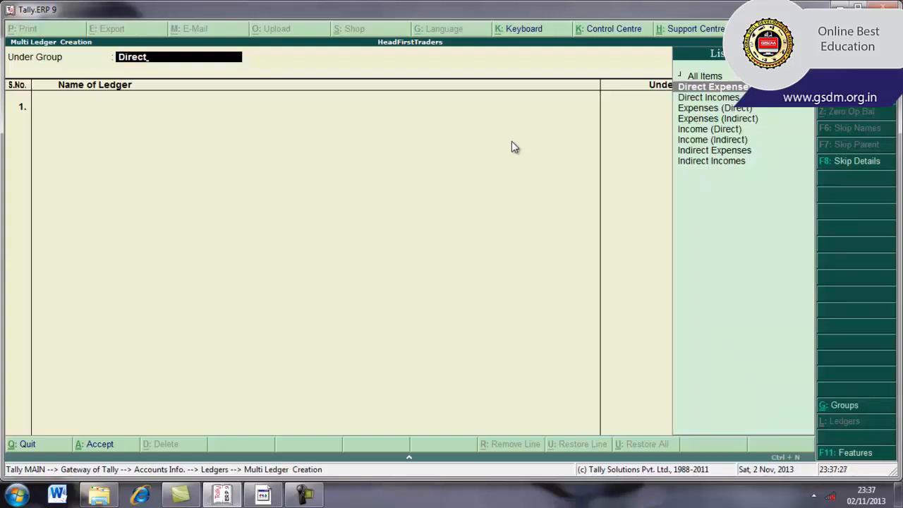
pyautogui.press('Return')
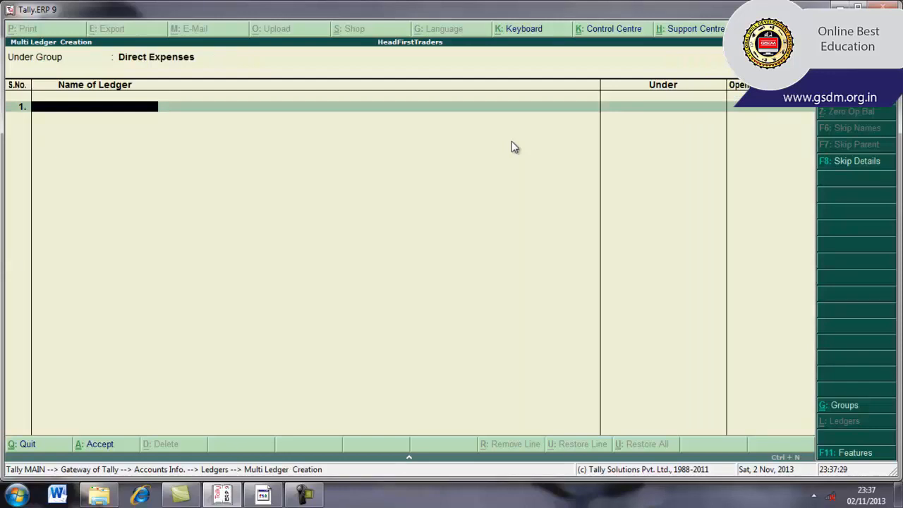